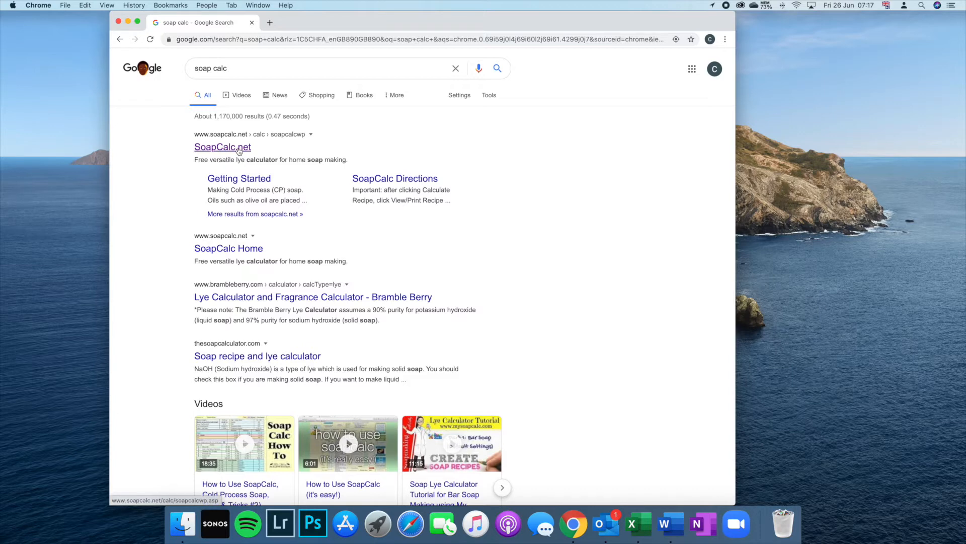
# Step: Open the SoapCalc.net calculator from the search results and select NaOH as the type of lye
pyautogui.click(239, 151)
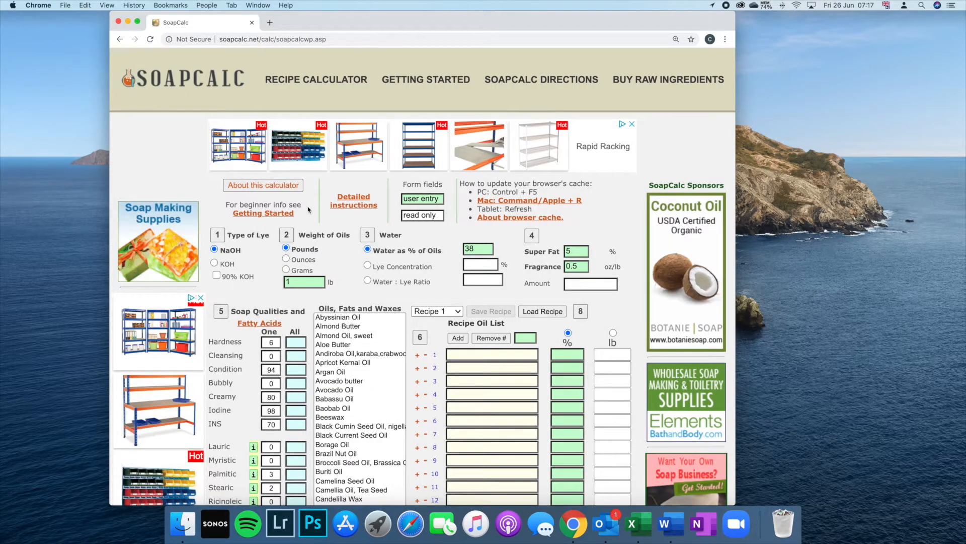
pyautogui.scroll(-1, 308, 210)
pyautogui.scroll(-3, 308, 209)
pyautogui.scroll(3, 308, 210)
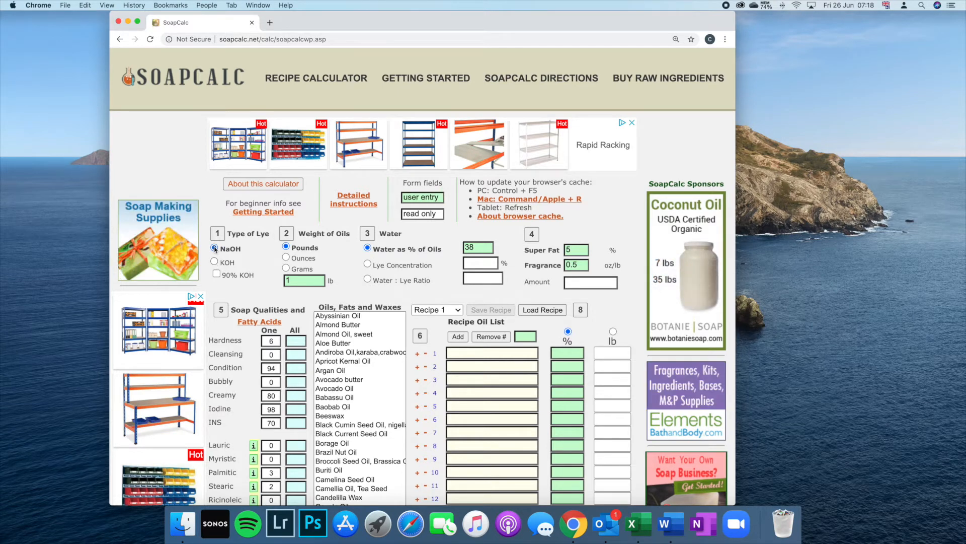
pyautogui.click(214, 249)
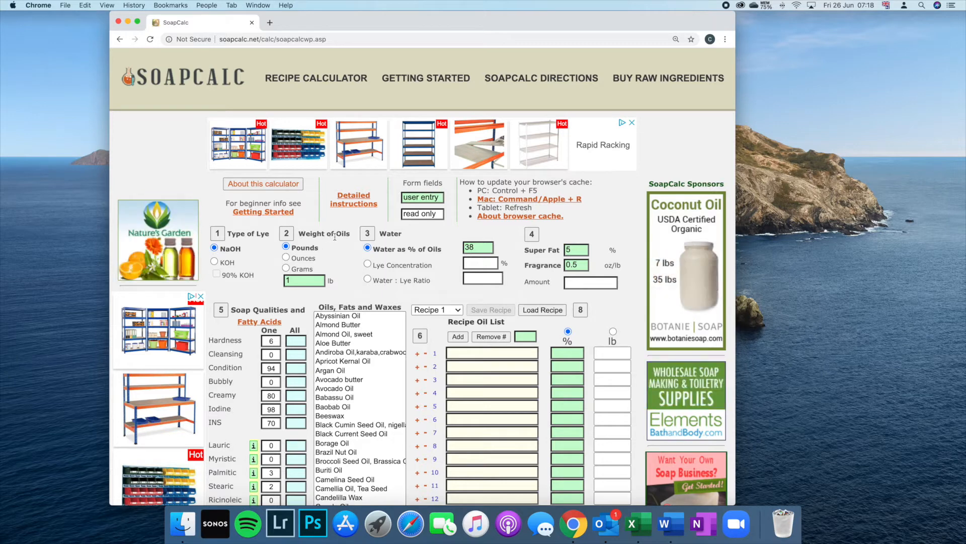
# Step: Set the weight of oils to 500 grams and define the water by a lye concentration of 40%
pyautogui.click(286, 268)
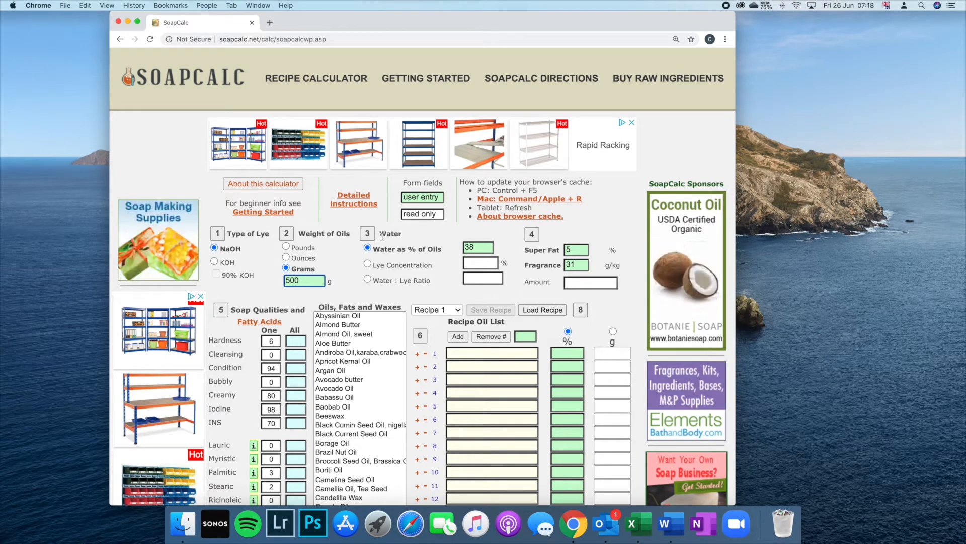
pyautogui.click(368, 264)
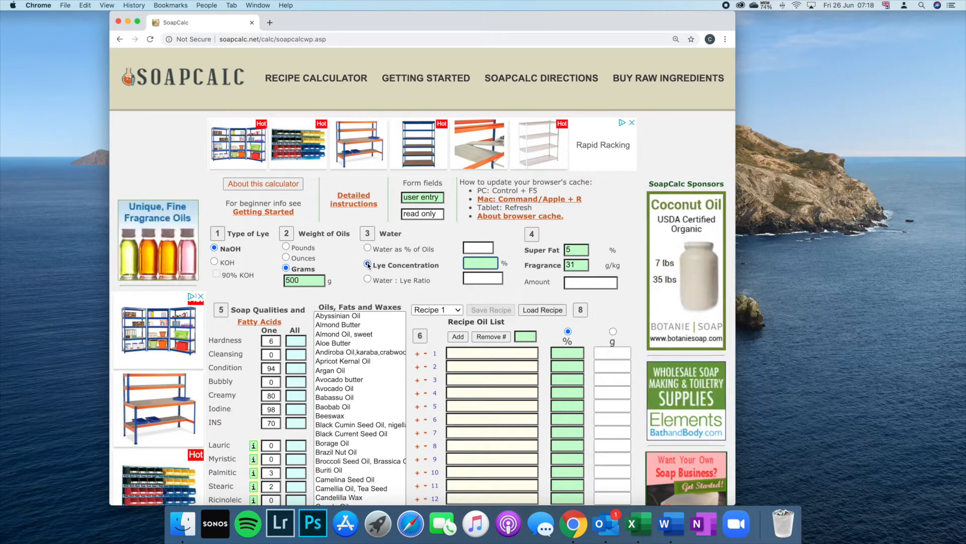
pyautogui.write('40')
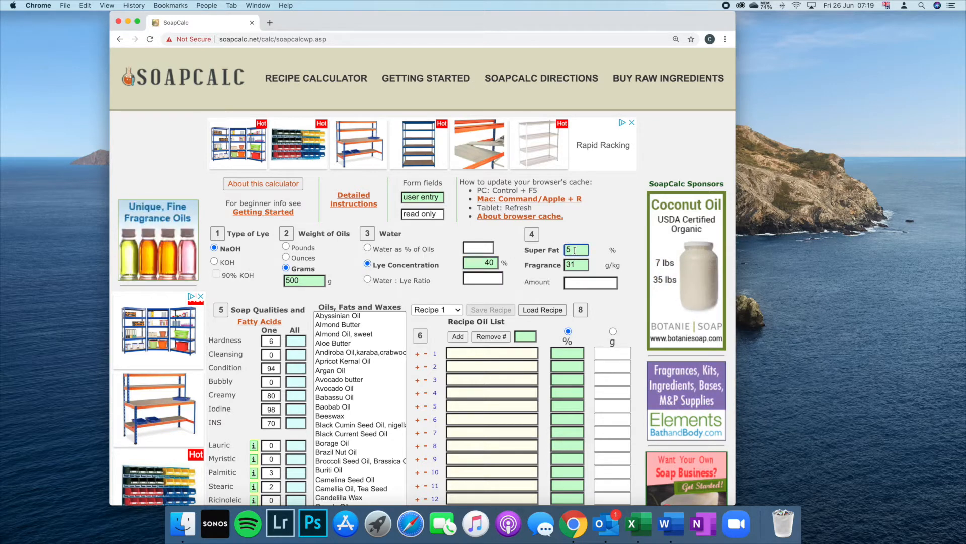
# Step: Set the super fat to 4% and clear the fragrance amount
pyautogui.press('BackSpace')
pyautogui.write('4')
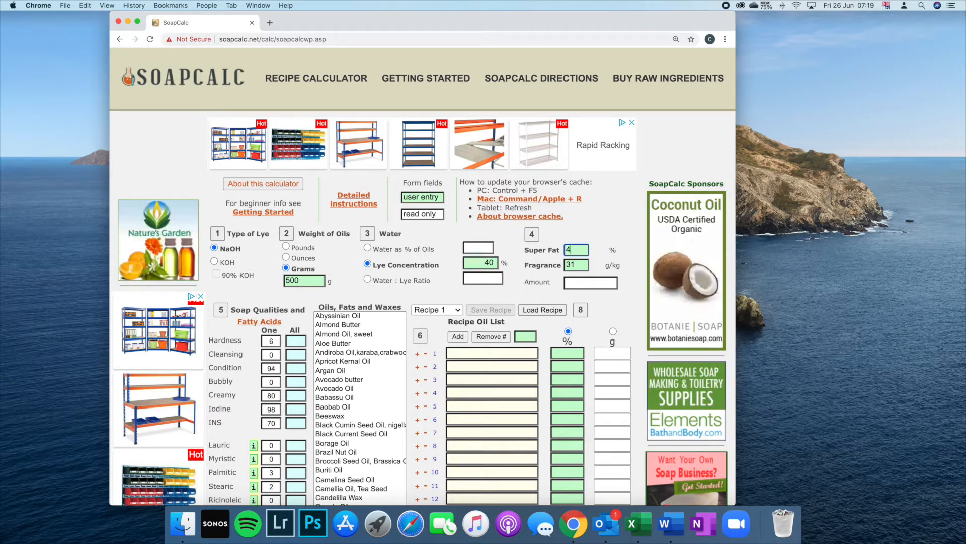
pyautogui.click(574, 265)
pyautogui.press('BackSpace')
pyautogui.press('BackSpace')
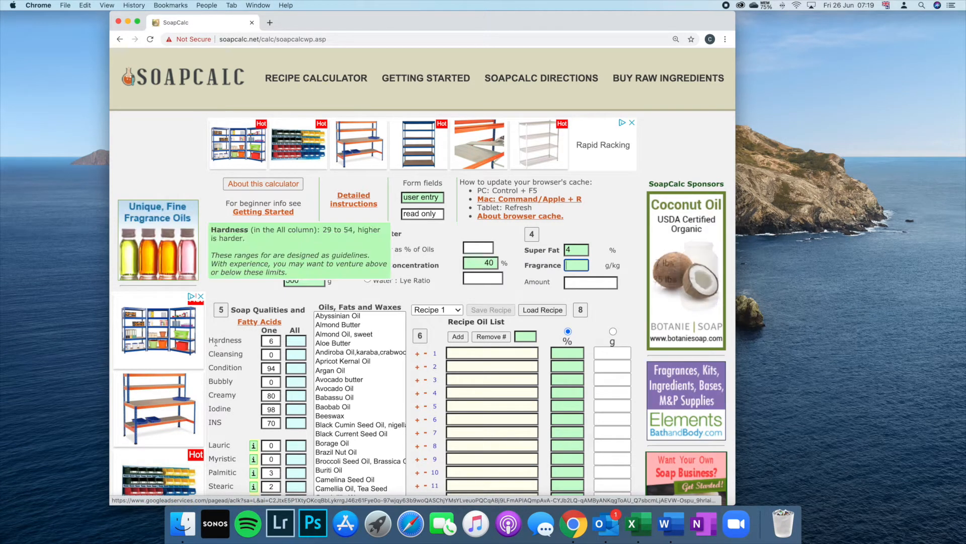
# Step: Examine the guideline ranges of the soap qualities and look through the available oils, fats and waxes
pyautogui.moveTo(235, 346)
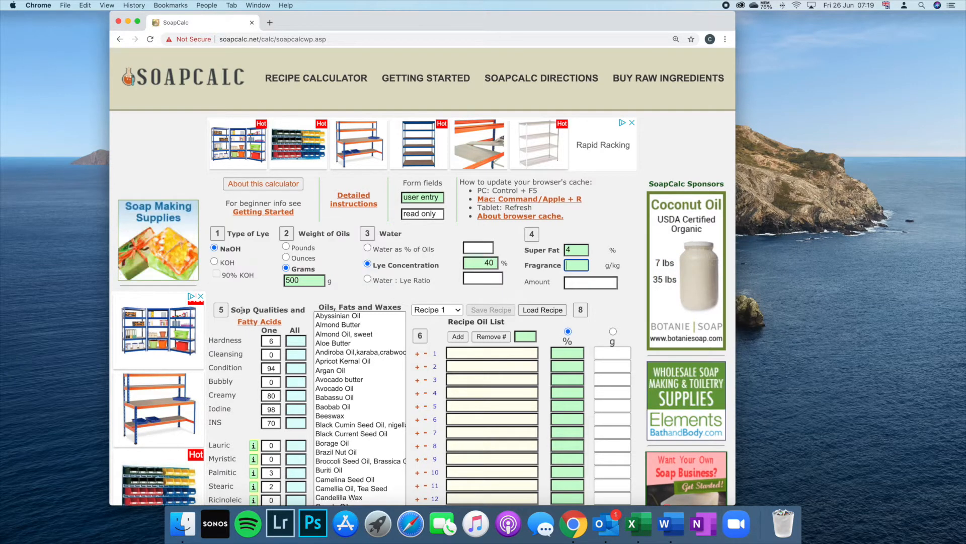
pyautogui.moveTo(225, 369)
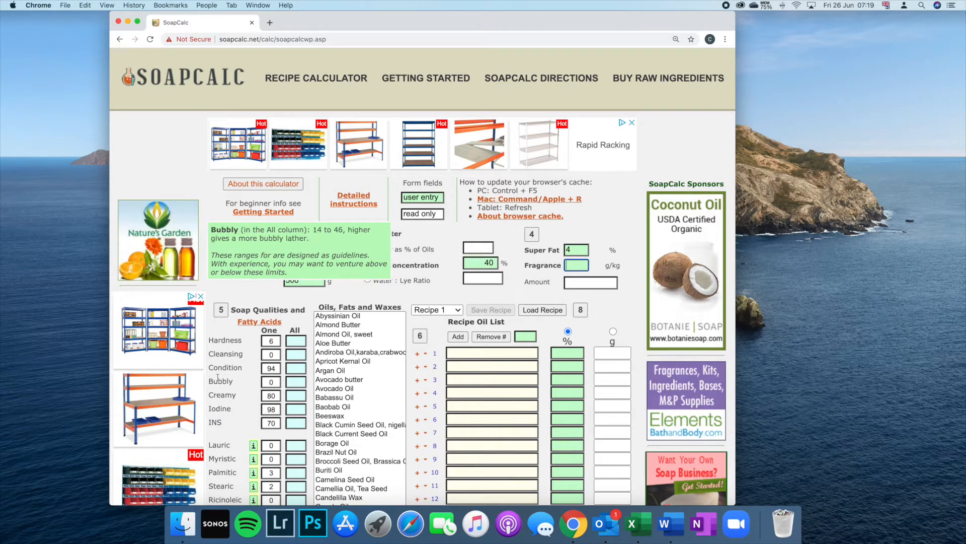
pyautogui.moveTo(242, 412)
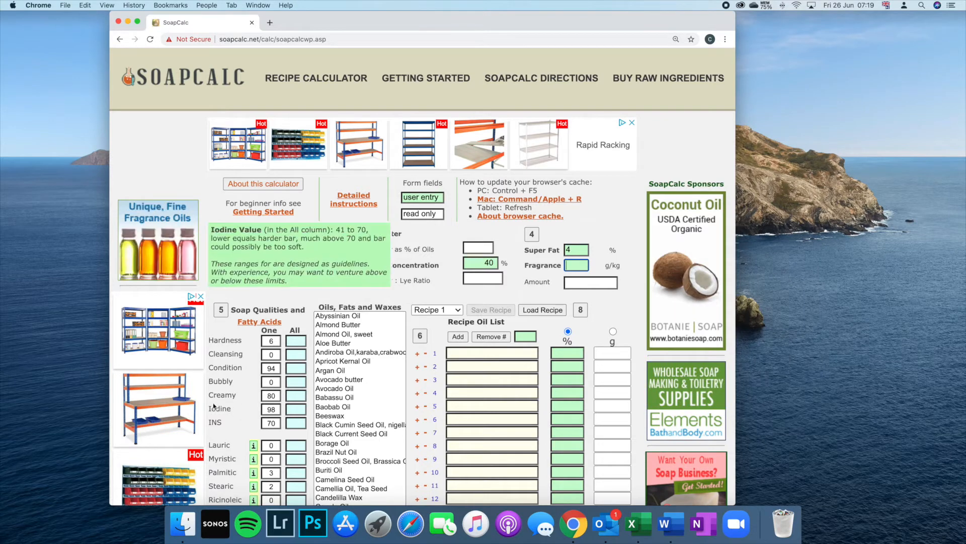
pyautogui.scroll(-5, 373, 378)
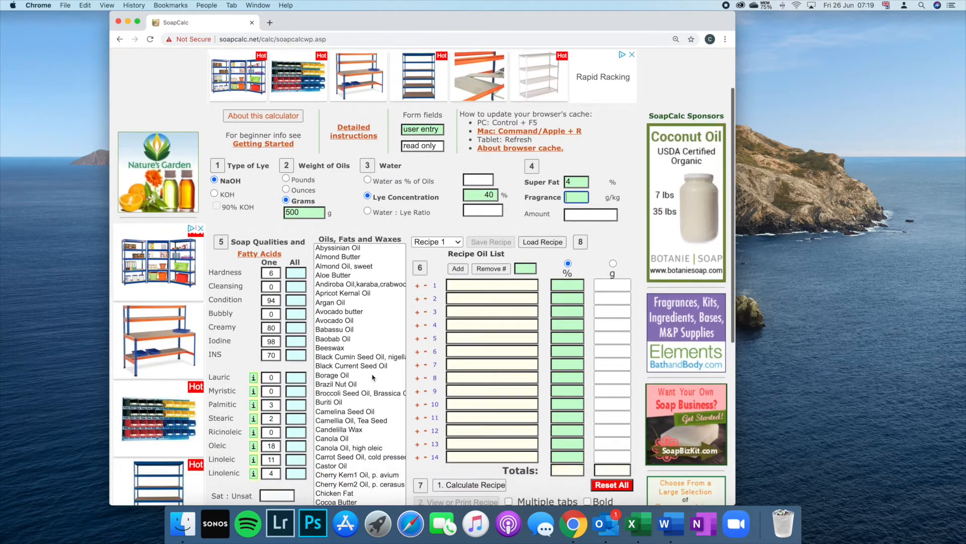
pyautogui.scroll(-10, 373, 378)
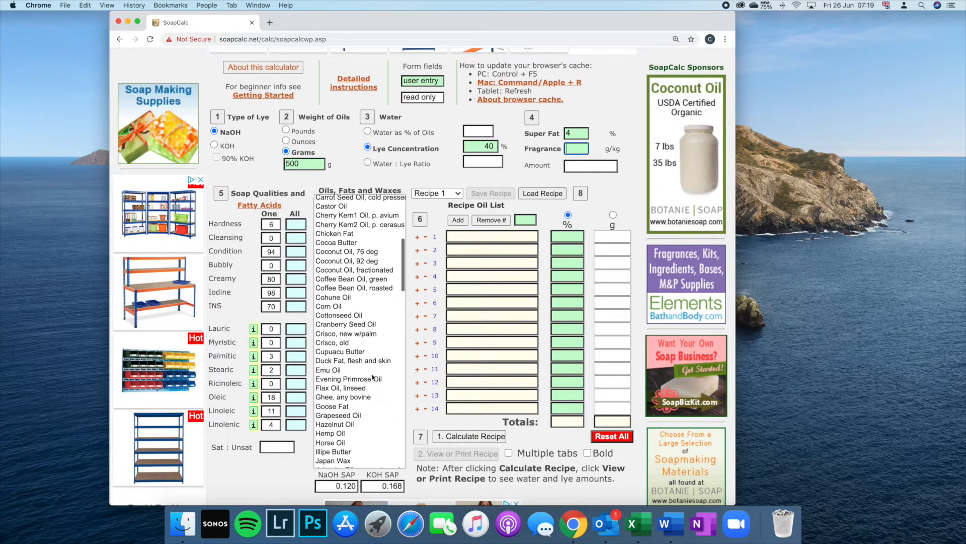
pyautogui.scroll(-5, 373, 378)
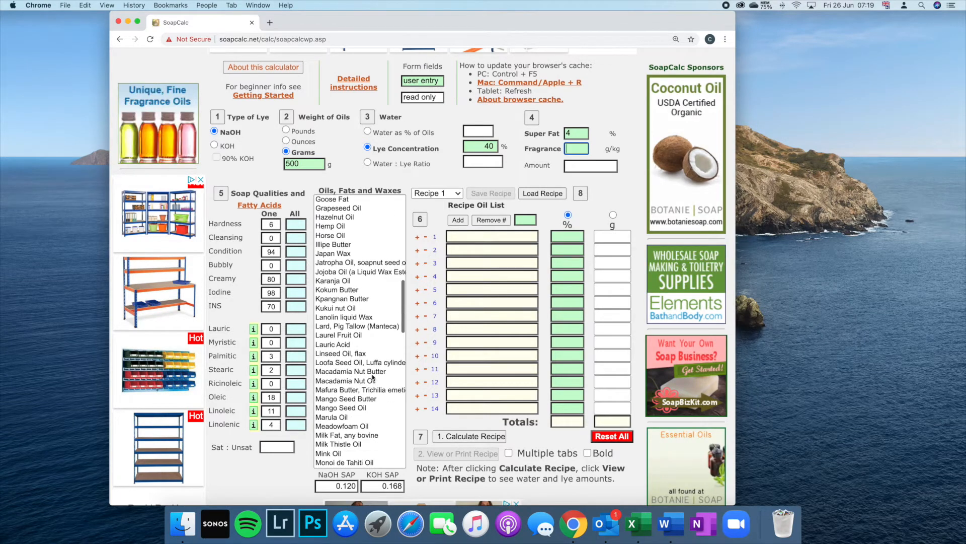
pyautogui.scroll(8, 373, 378)
pyautogui.scroll(10, 373, 377)
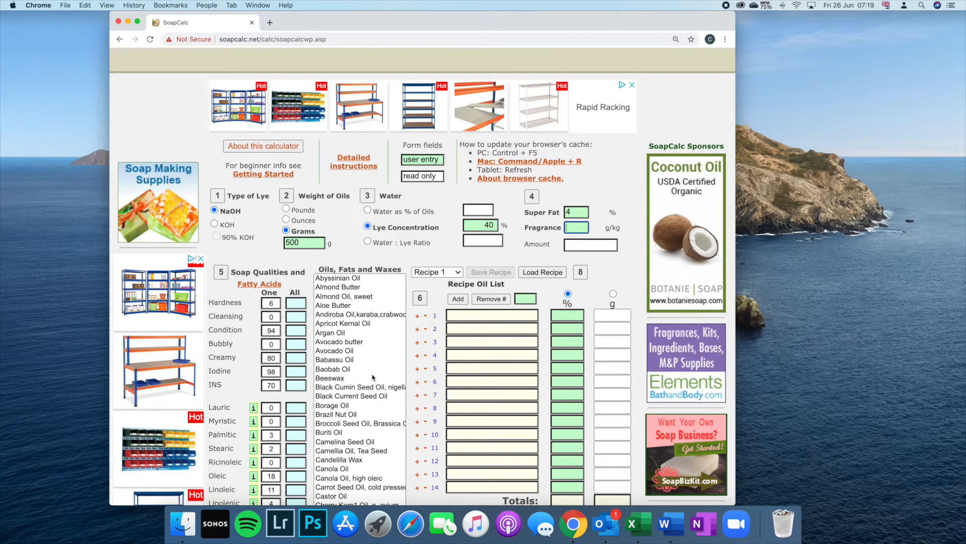
# Step: Add Olive Oil as the first oil of the recipe at 65%
pyautogui.scroll(-1, 373, 378)
pyautogui.scroll(-10, 373, 377)
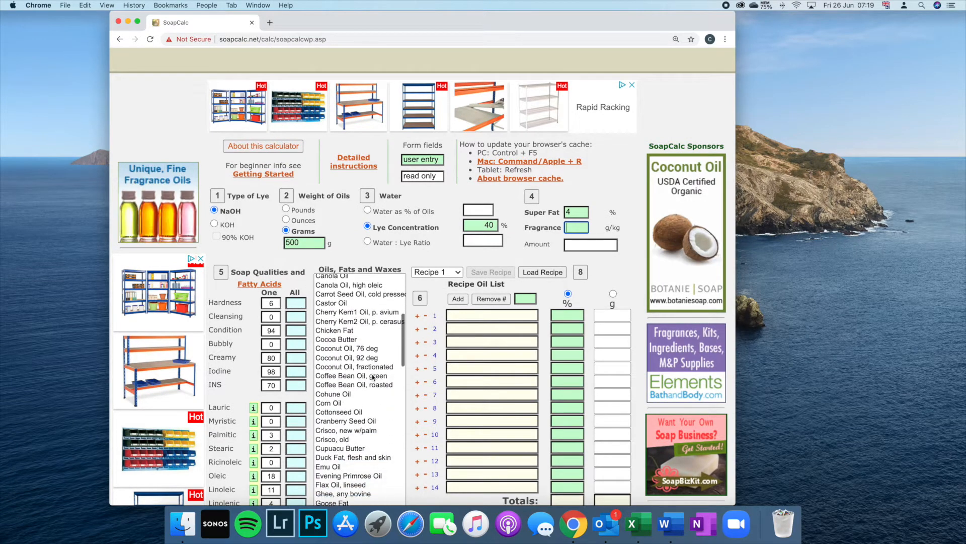
pyautogui.scroll(-5, 373, 378)
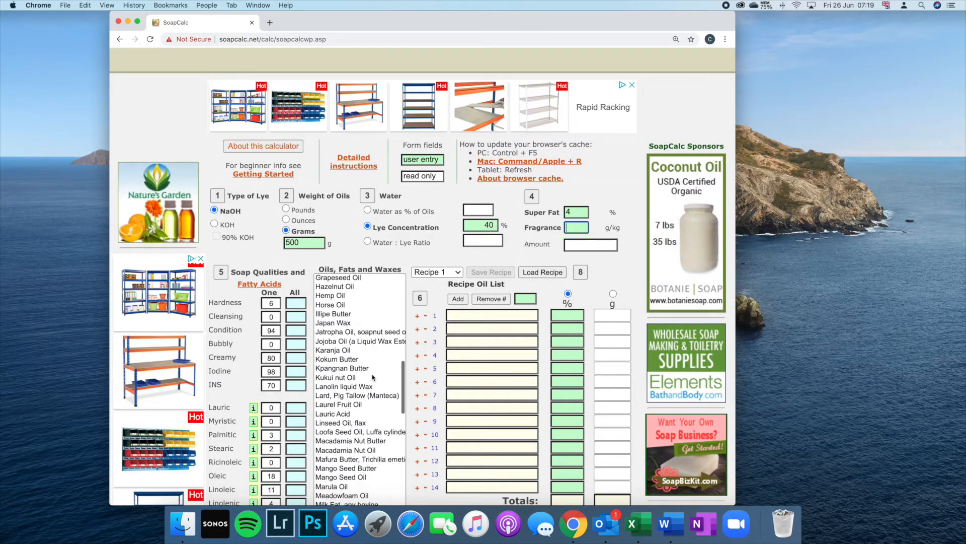
pyautogui.scroll(-3, 373, 378)
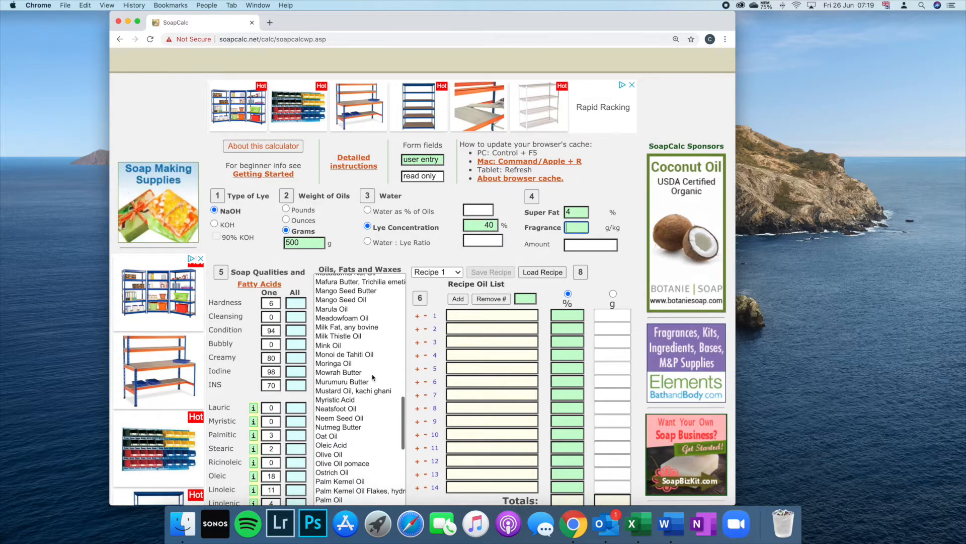
pyautogui.click(330, 455)
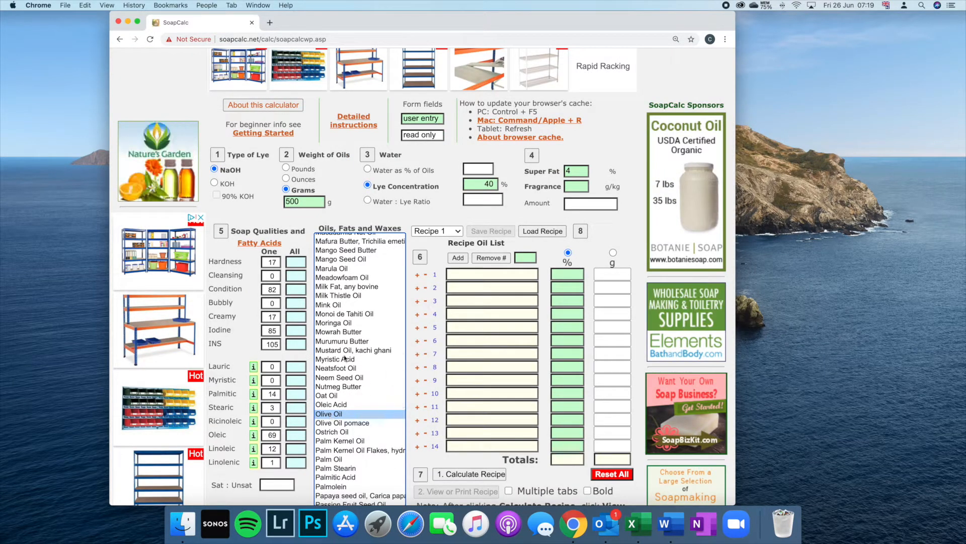
pyautogui.scroll(-2, 368, 335)
pyautogui.click(458, 258)
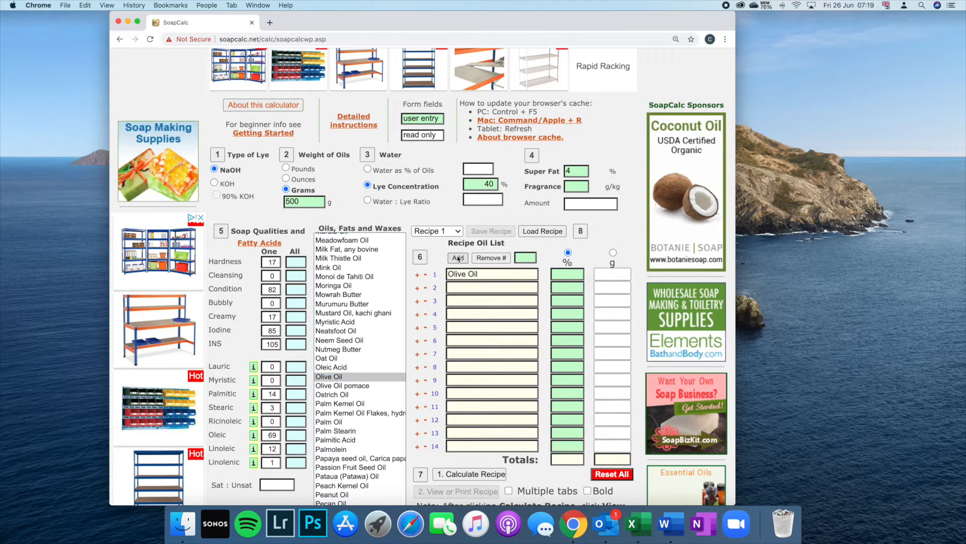
pyautogui.click(570, 273)
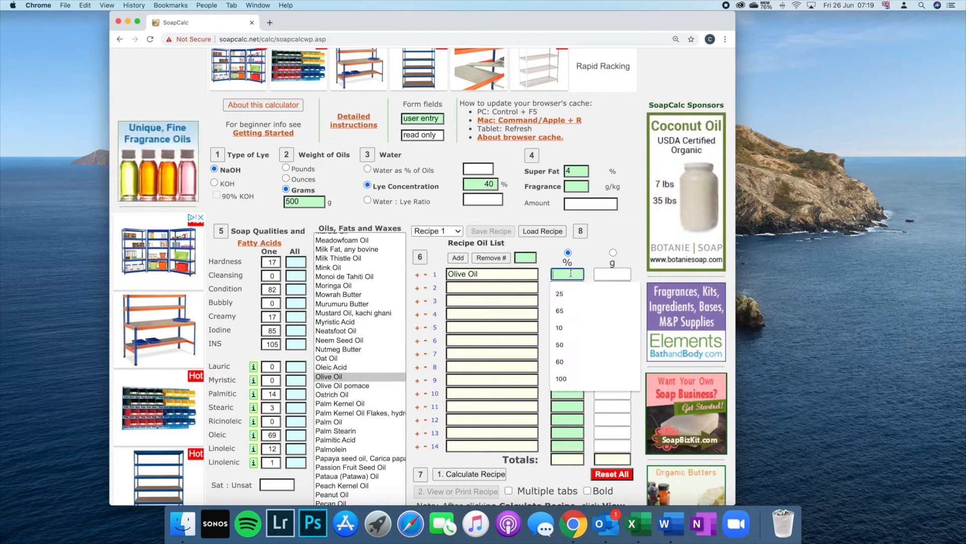
pyautogui.write('65')
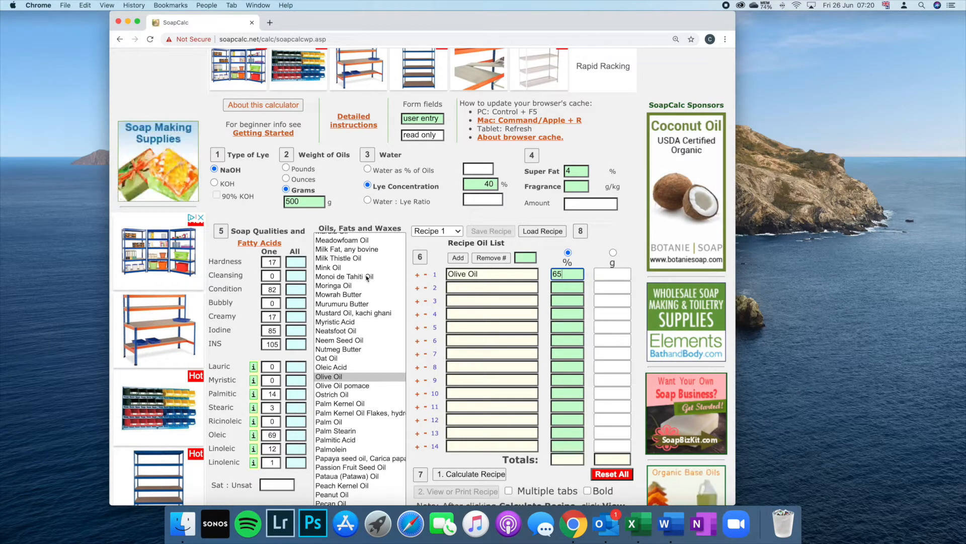
# Step: Add Coconut Oil, 76 deg as the second oil of the recipe at 25%
pyautogui.scroll(10, 367, 278)
pyautogui.scroll(10, 366, 279)
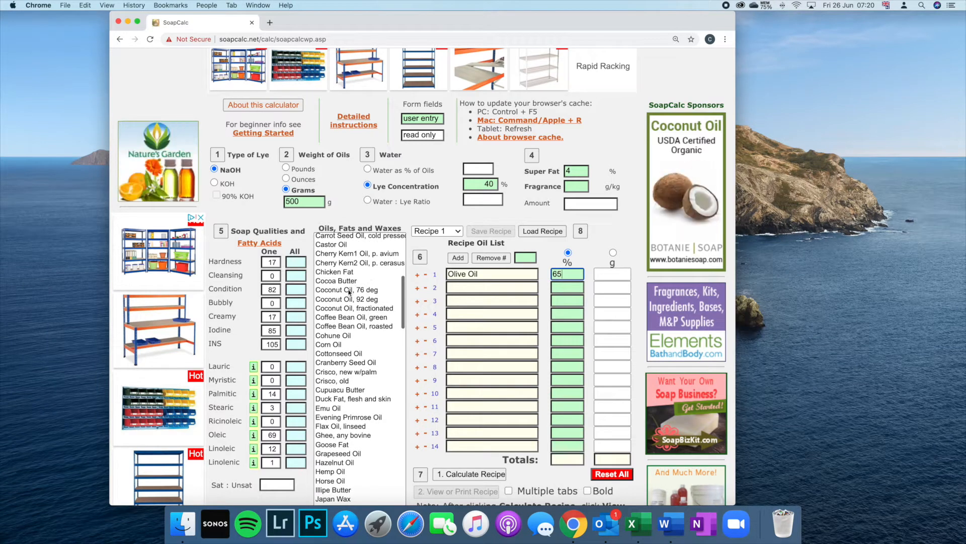
pyautogui.click(349, 290)
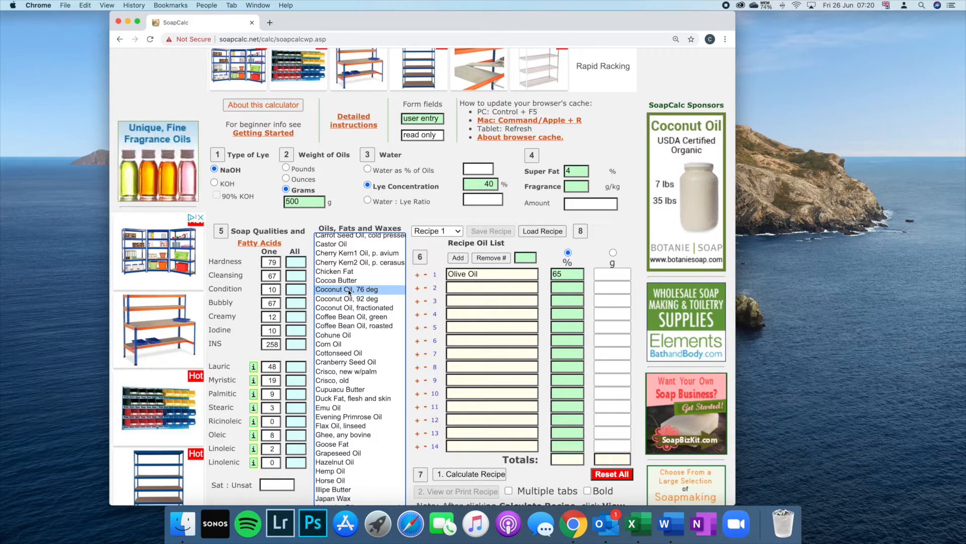
pyautogui.click(458, 257)
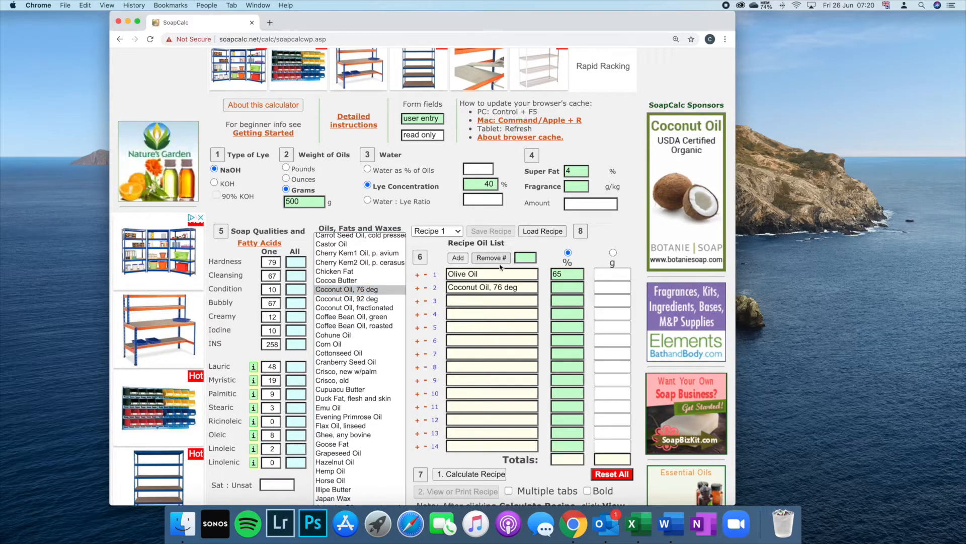
pyautogui.click(564, 286)
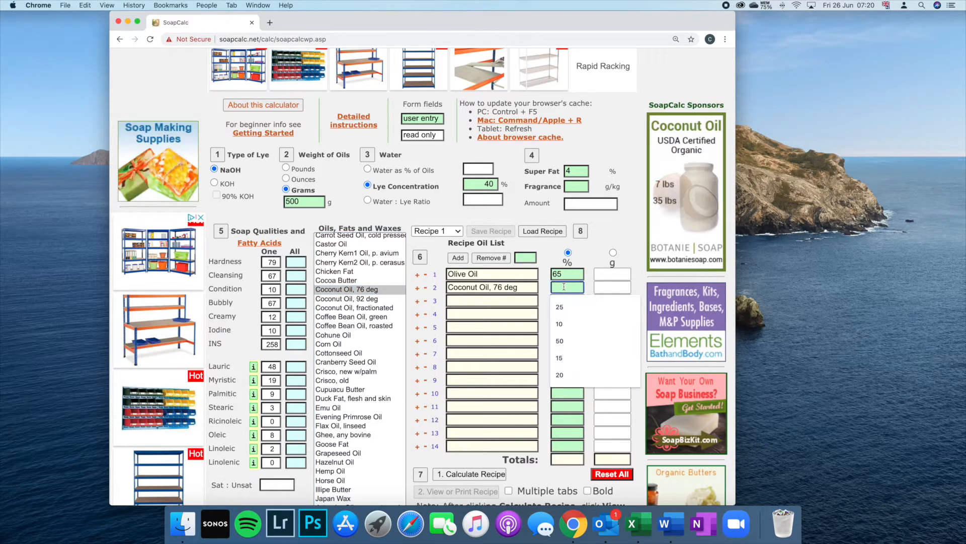
pyautogui.write('25')
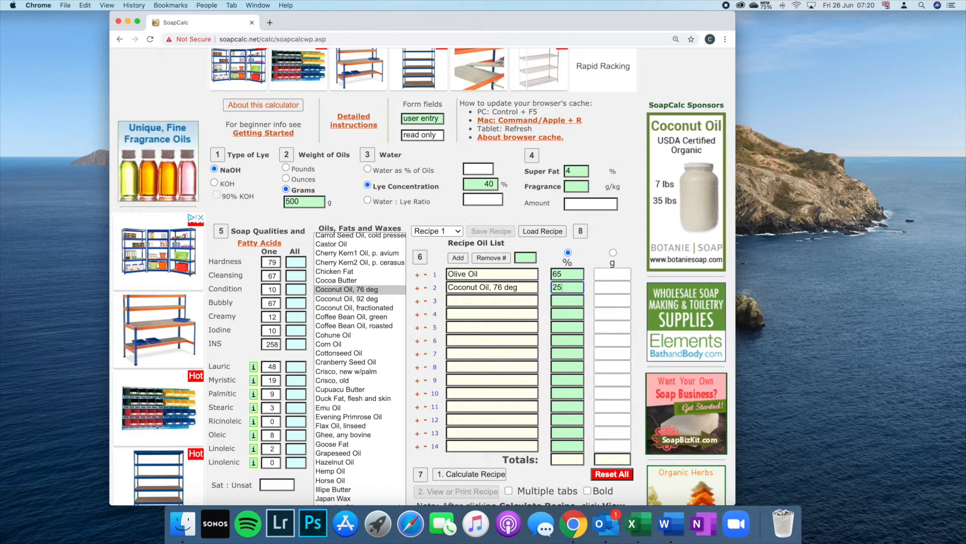
# Step: Add Castor Oil as the third oil of the recipe at 10%
pyautogui.scroll(2, 333, 289)
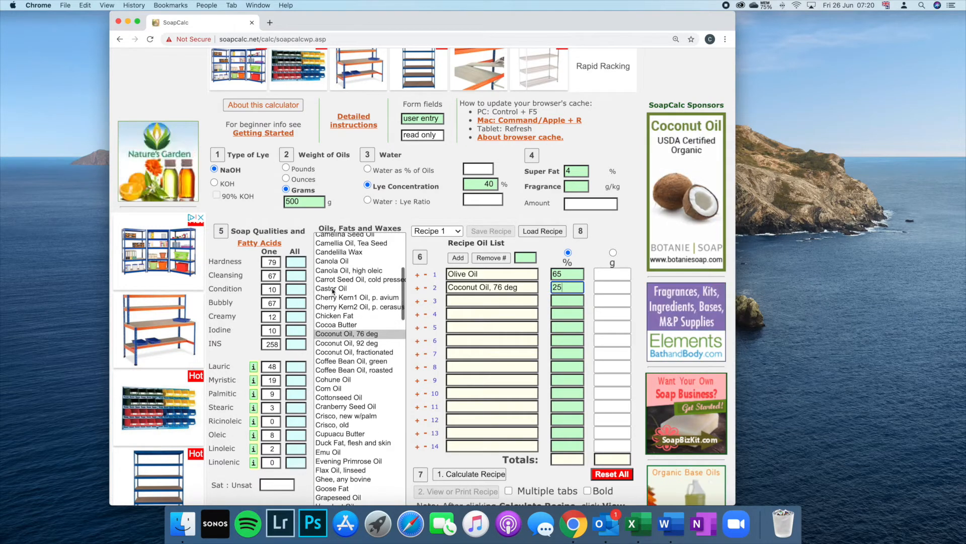
pyautogui.click(333, 290)
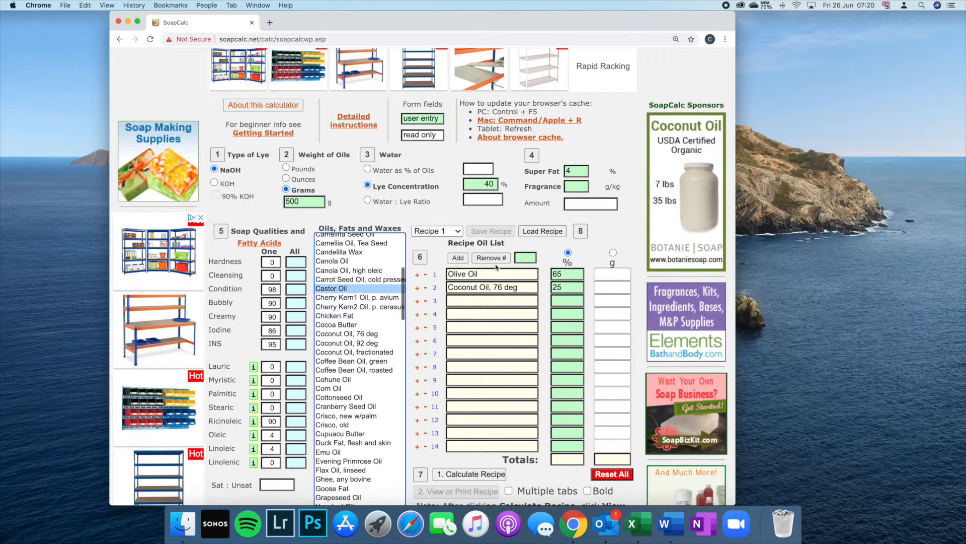
pyautogui.click(461, 262)
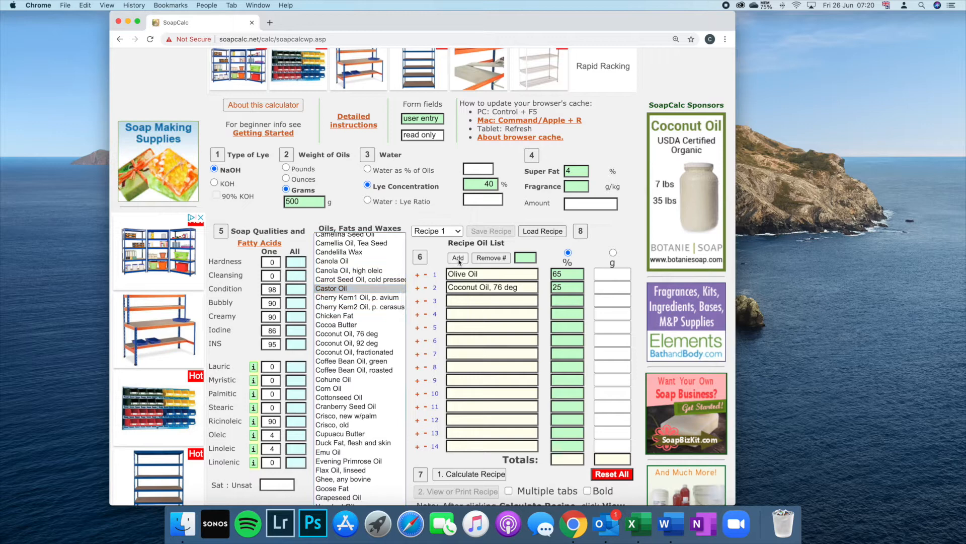
pyautogui.click(564, 301)
pyautogui.write('10')
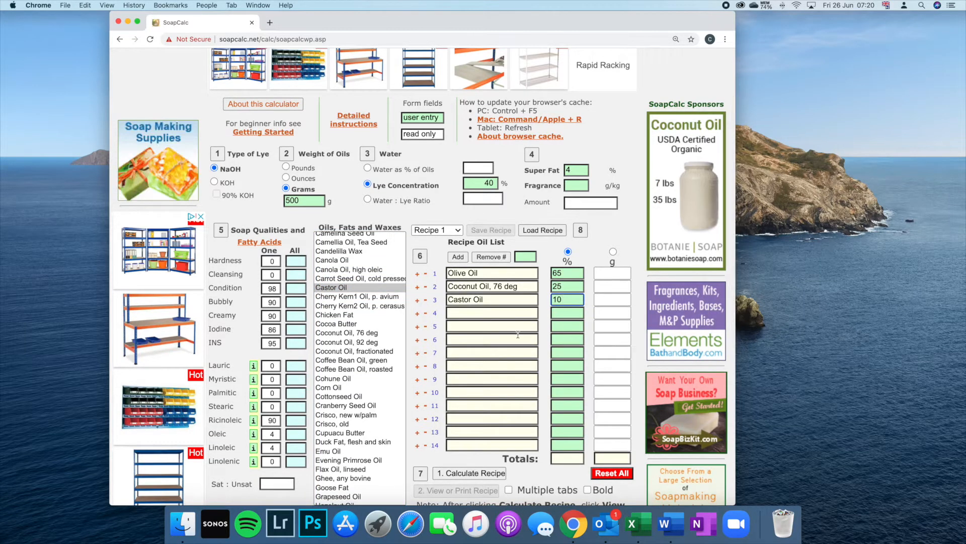
# Step: Calculate the recipe and open its printable view with the water and lye amounts
pyautogui.scroll(-5, 511, 355)
pyautogui.scroll(-1, 510, 355)
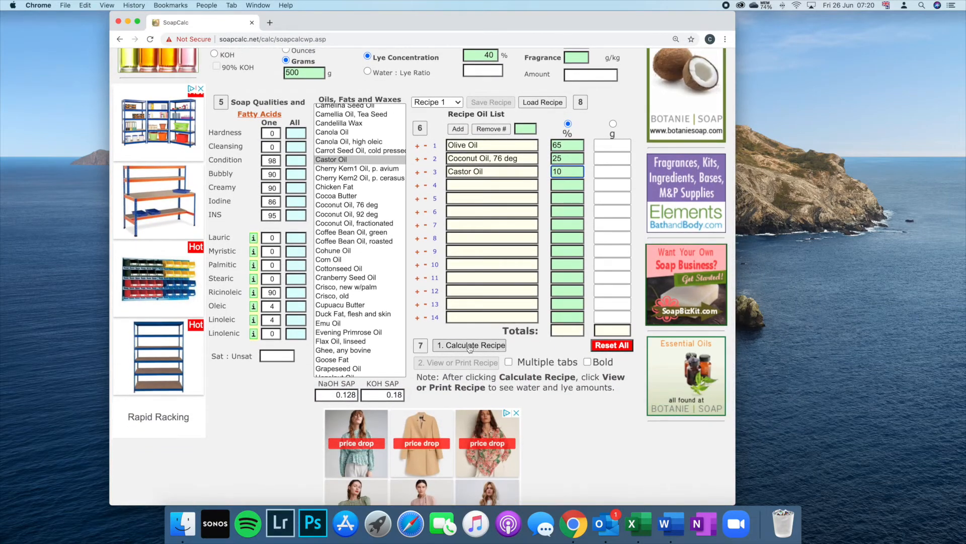
pyautogui.click(470, 346)
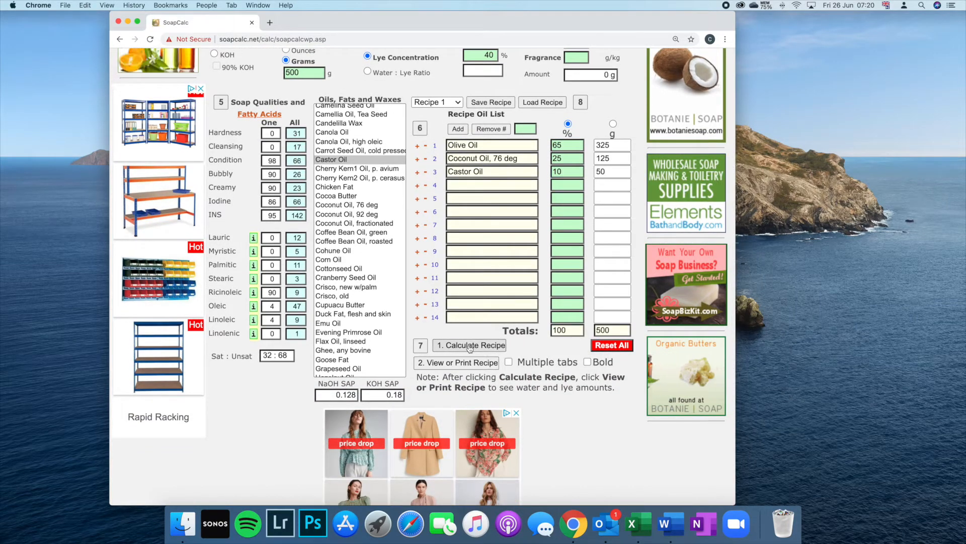
pyautogui.scroll(2, 469, 346)
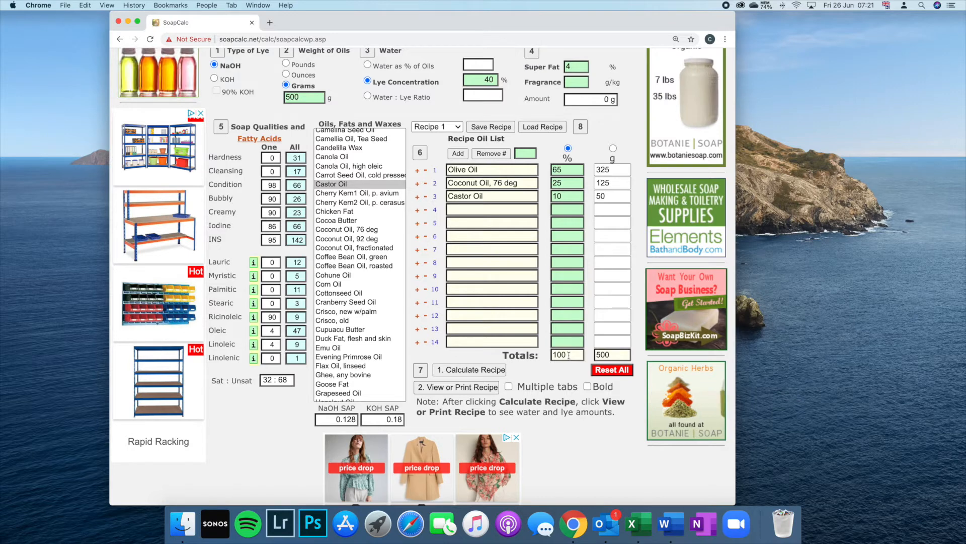
pyautogui.click(458, 388)
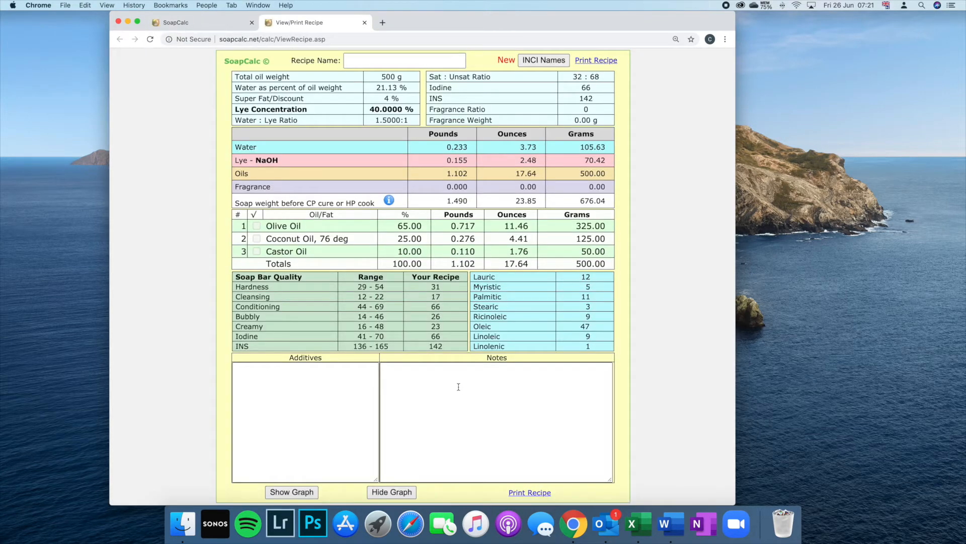